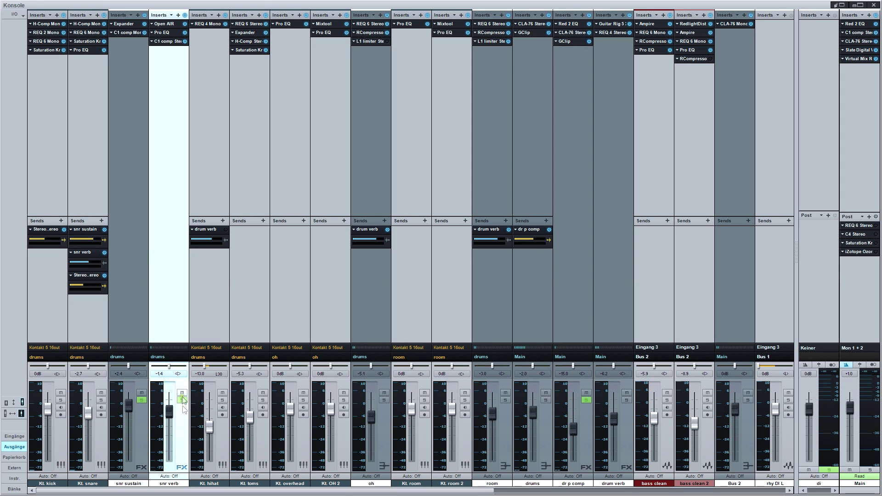
# Play the mix and toggle the mute on the snr verb channel to compare it with and without the reverb
pyautogui.press('space')
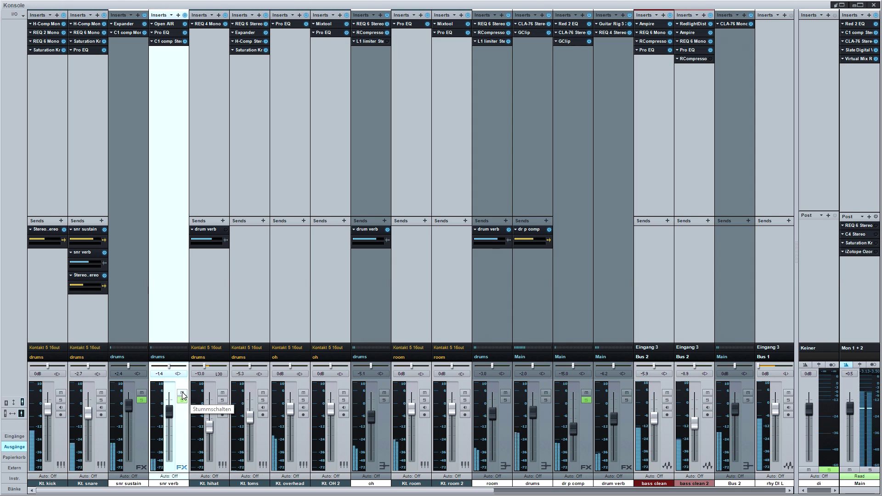
pyautogui.click(182, 393)
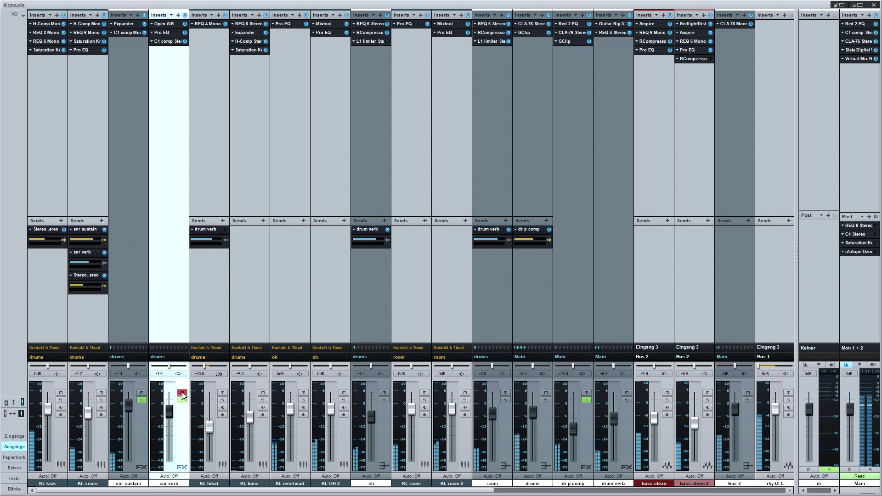
pyautogui.click(182, 393)
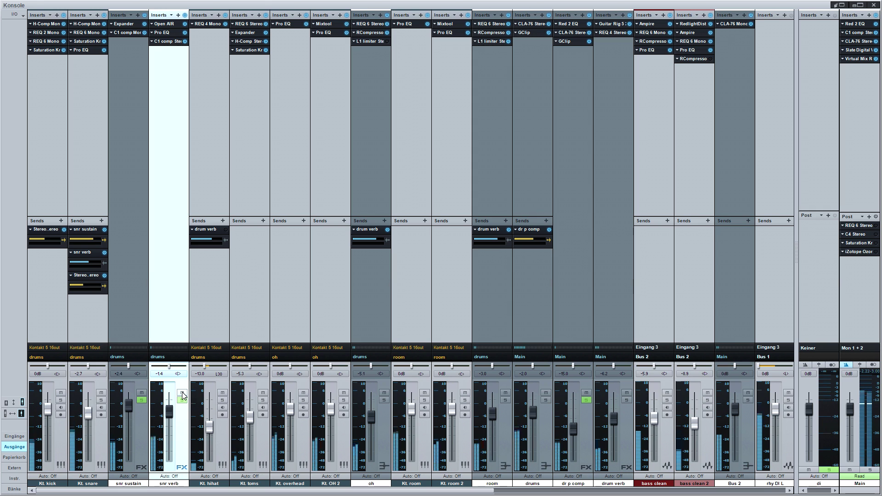
pyautogui.click(181, 393)
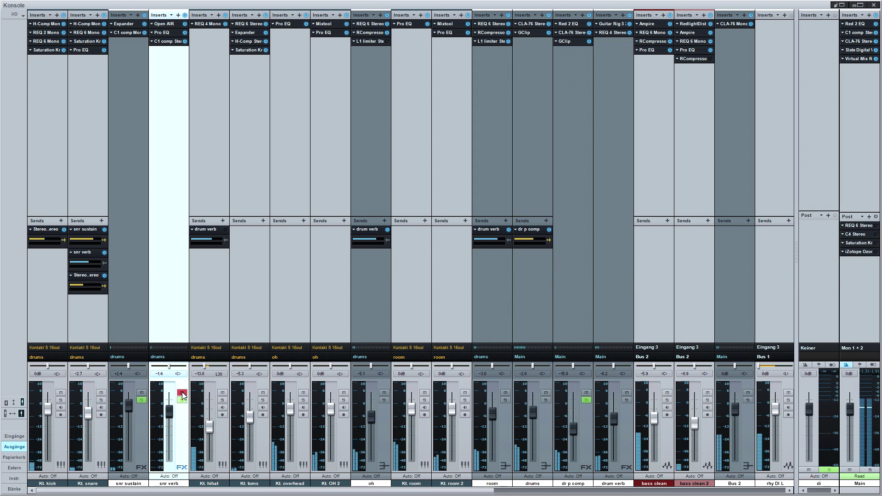
pyautogui.click(182, 393)
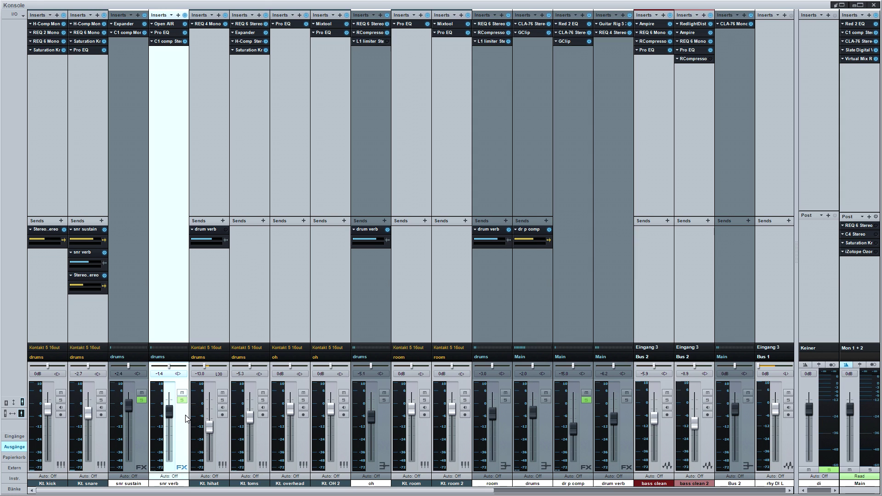
# Solo the Kt. snare channel, play it back and examine the Open AIR reverb settings on the snr verb channel
pyautogui.click(101, 400)
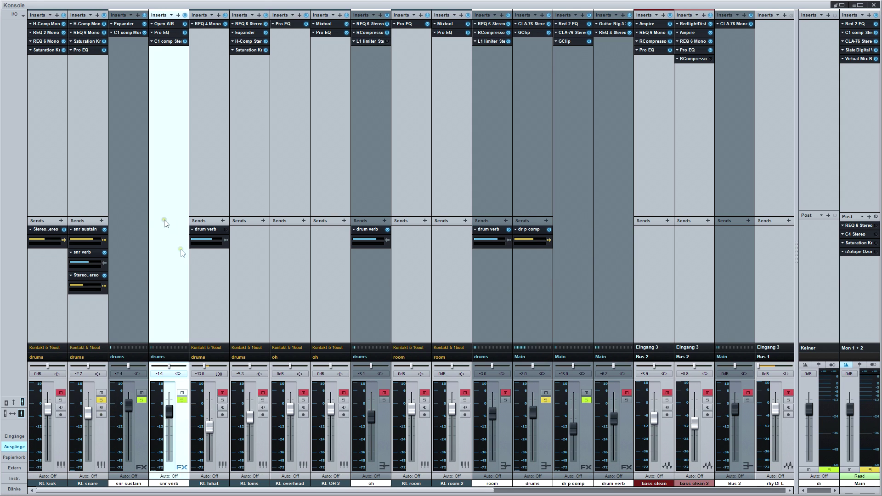
pyautogui.doubleClick(164, 25)
pyautogui.moveTo(365, 114); pyautogui.dragTo(357, 114)
pyautogui.press('space')
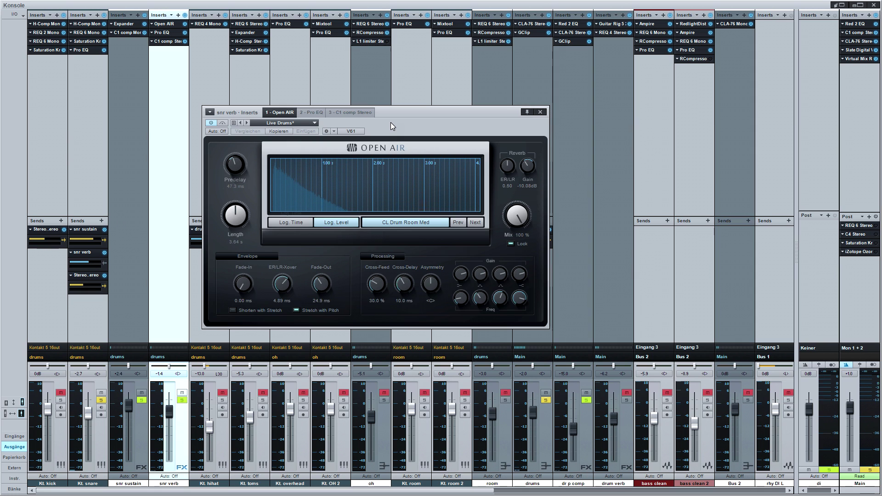
pyautogui.click(427, 223)
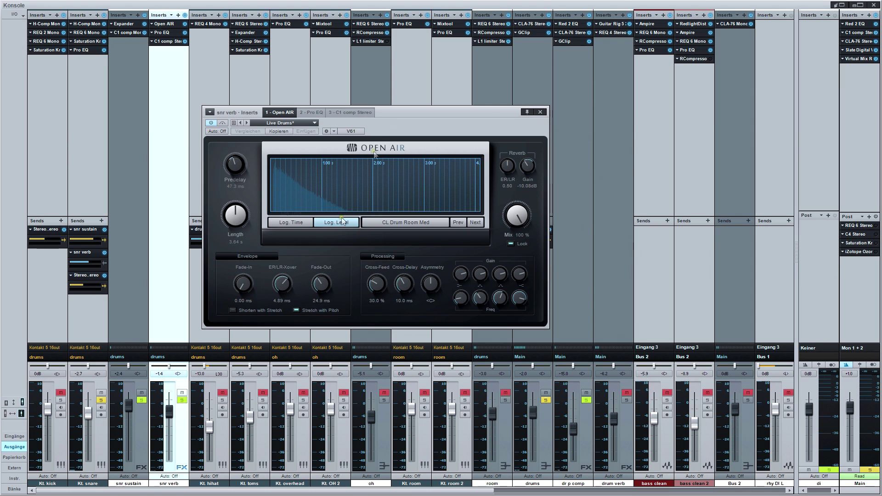
pyautogui.moveTo(393, 124); pyautogui.dragTo(390, 128)
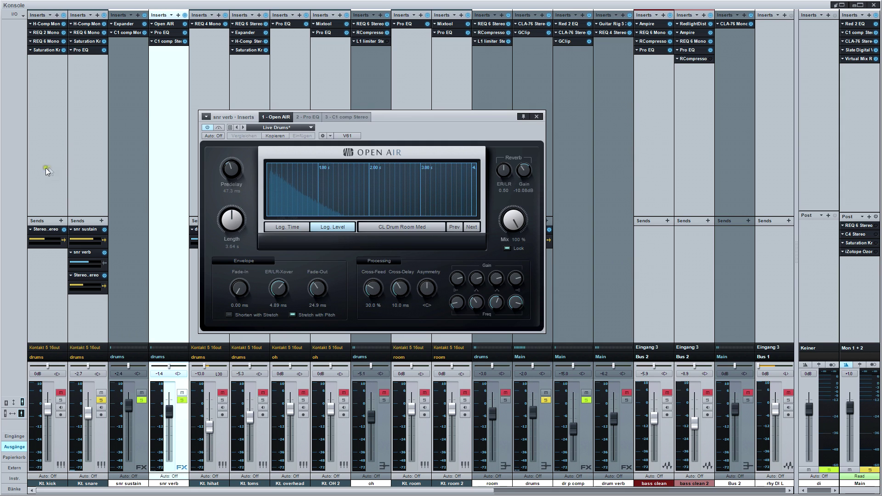
pyautogui.click(72, 168)
pyautogui.click(163, 168)
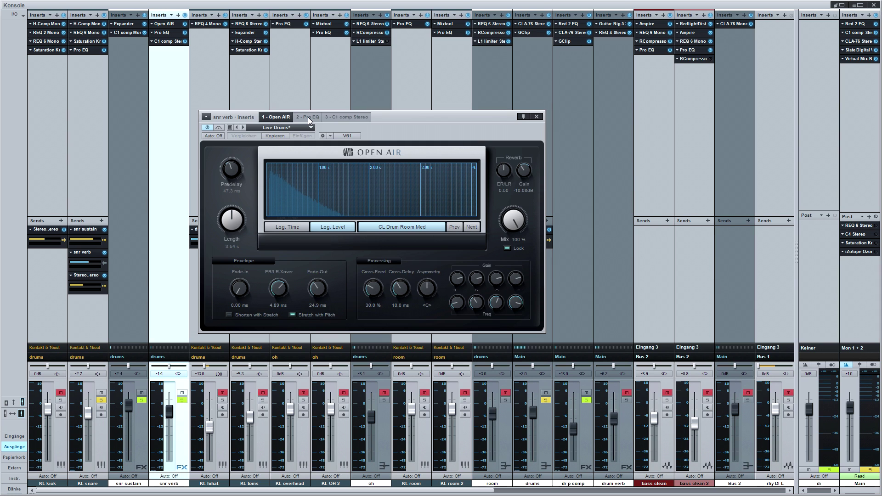
# Bypass the Pro EQ on the snr verb channel and clear the snare solo to hear the unfiltered reverb in the full mix
pyautogui.click(307, 117)
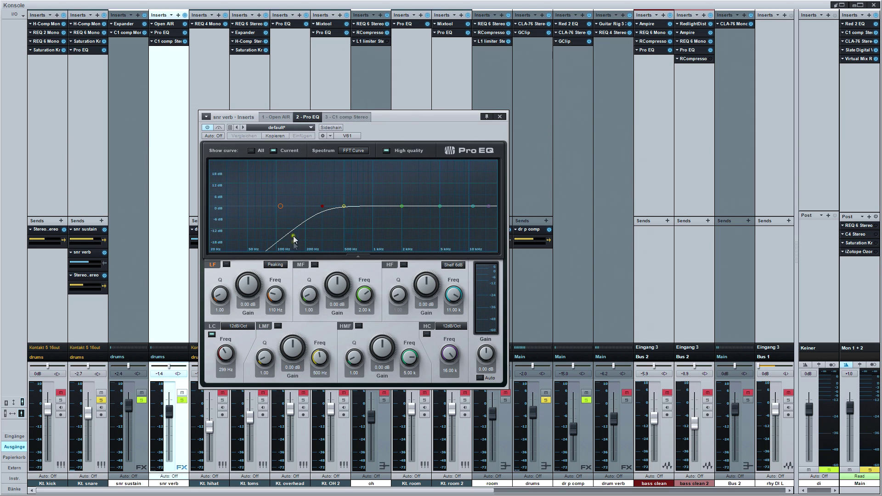
pyautogui.click(185, 33)
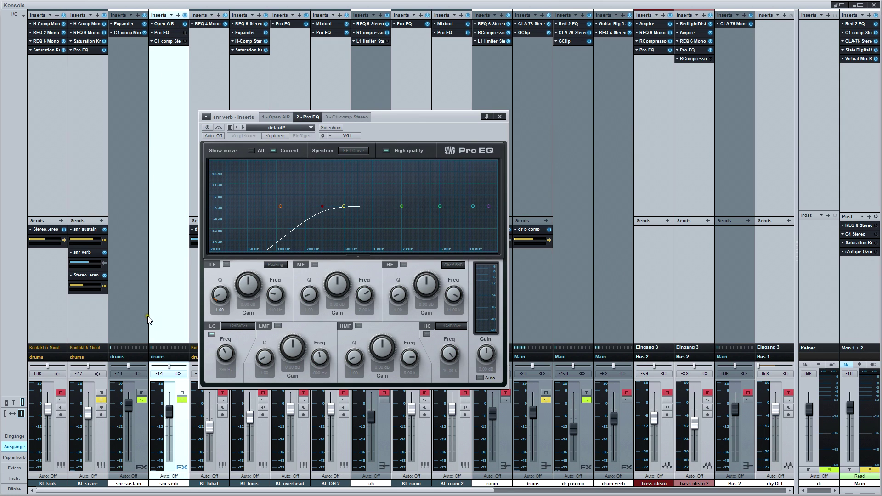
pyautogui.click(545, 399)
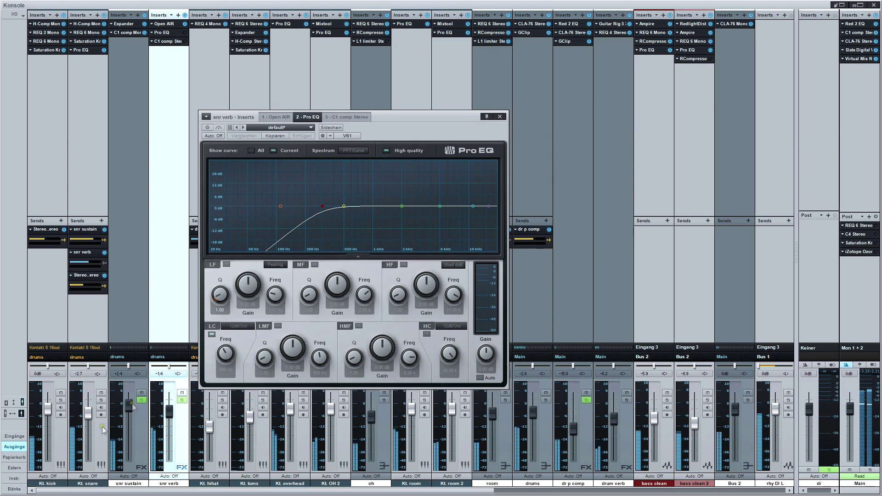
# Try the snr verb fader at -5.1 dB, reactivate its Pro EQ and return the fader to -1.4 dB
pyautogui.moveTo(169, 404); pyautogui.dragTo(171, 408)
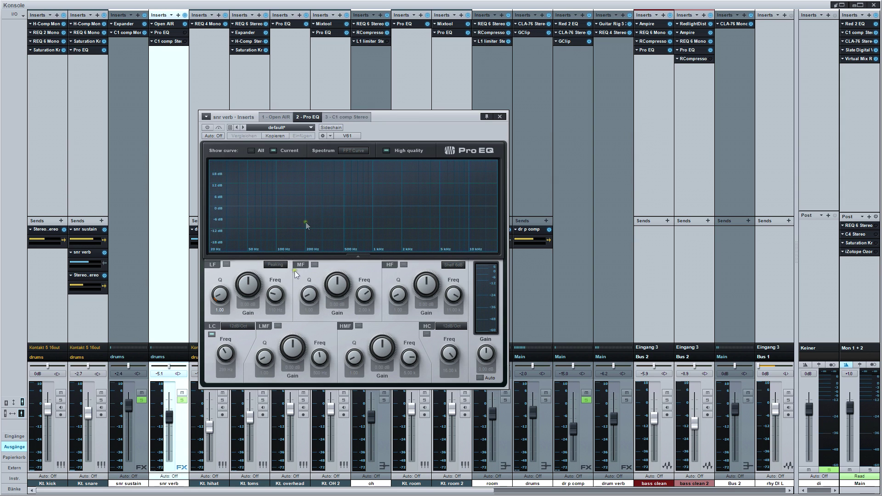
pyautogui.click(207, 127)
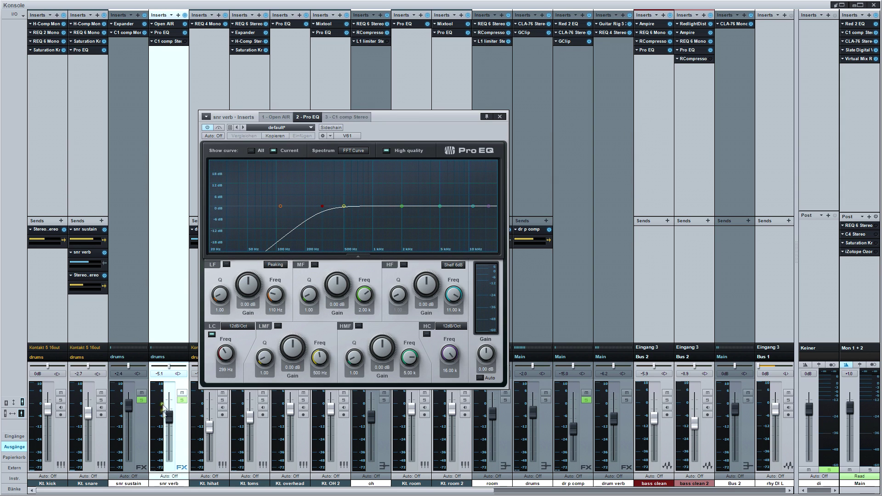
pyautogui.scroll(4, 167, 418)
pyautogui.press('space')
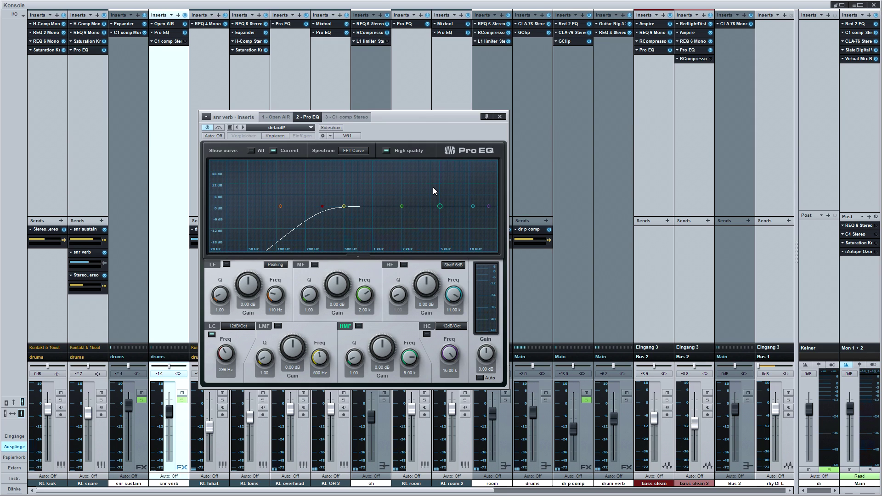
# With Kt. snare soloed, lower the snr verb Pro EQ low cut to 131 Hz and cut about 10 dB at 206 Hz with Q 1.60
pyautogui.click(101, 400)
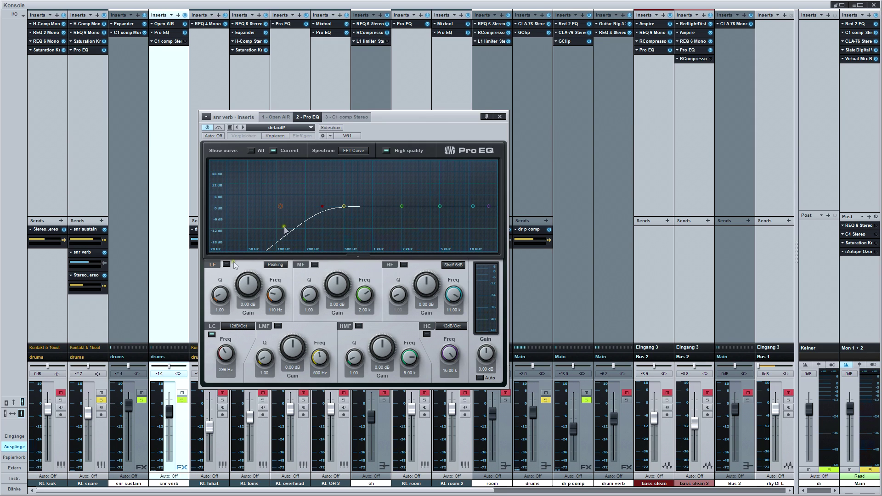
pyautogui.moveTo(323, 207); pyautogui.dragTo(288, 206)
pyautogui.moveTo(344, 207); pyautogui.dragTo(306, 227)
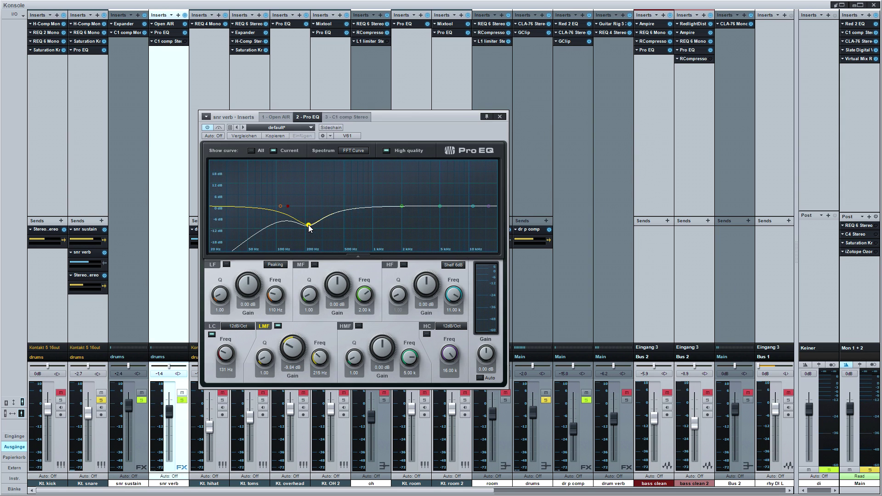
pyautogui.scroll(5, 308, 224)
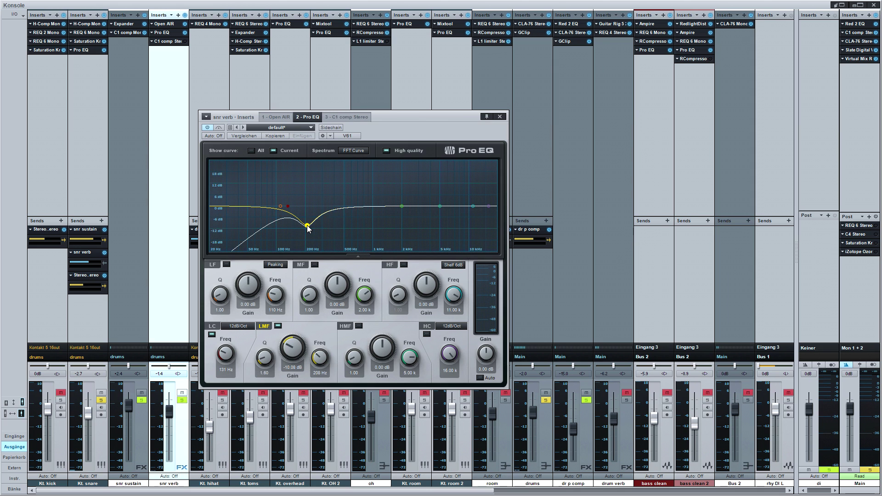
pyautogui.press('space')
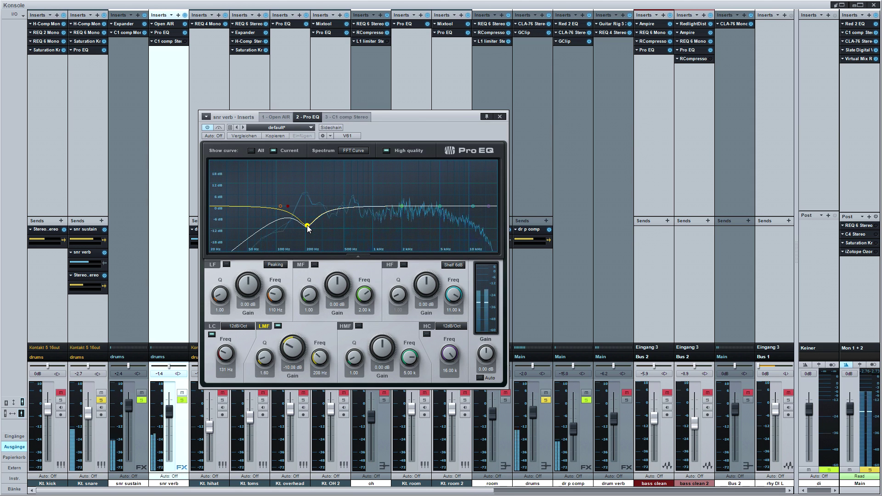
pyautogui.moveTo(307, 225); pyautogui.dragTo(307, 224)
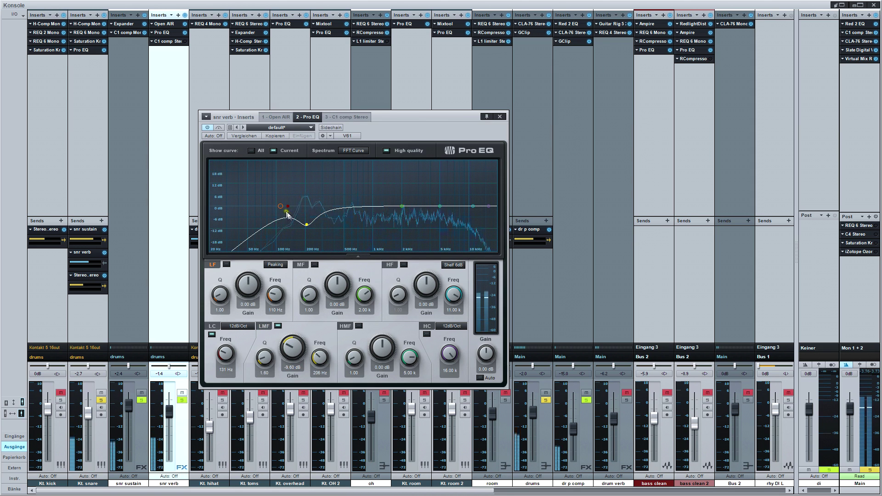
pyautogui.press('space')
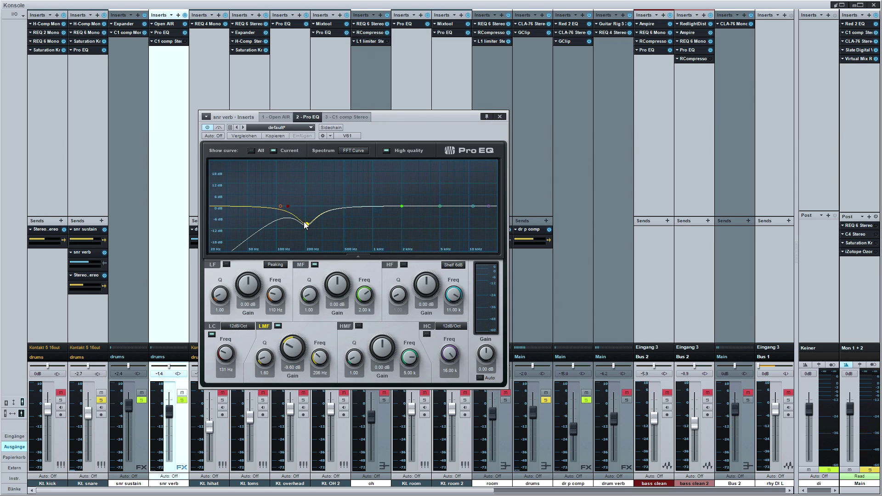
# Show the C1 comp Stereo and Open AIR plug-ins of the snr verb channel in separate windows side by side
pyautogui.click(346, 117)
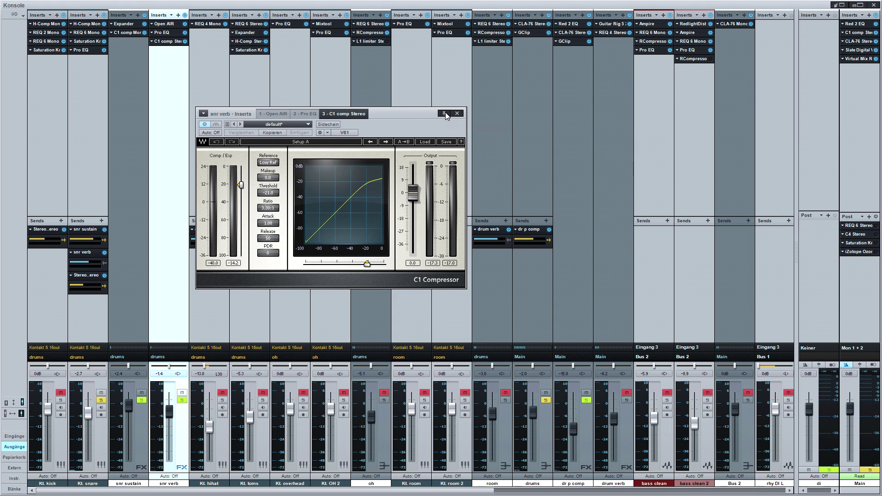
pyautogui.moveTo(376, 114); pyautogui.dragTo(375, 87)
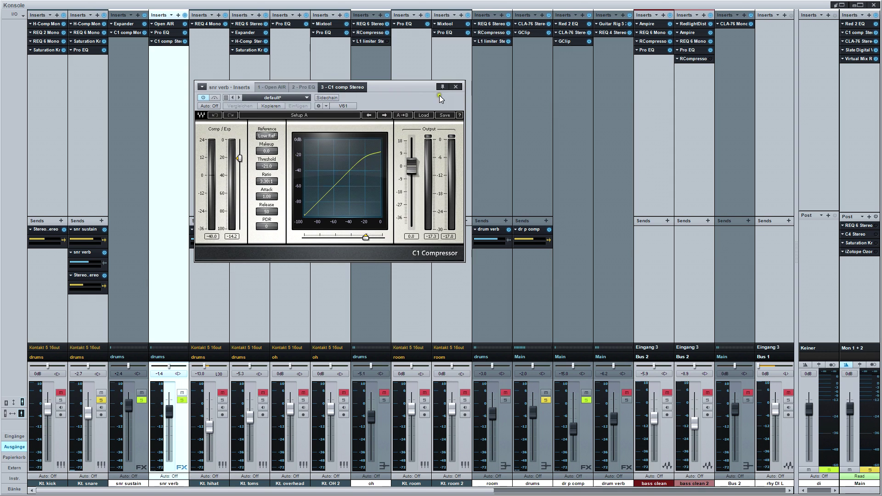
pyautogui.moveTo(434, 97); pyautogui.dragTo(288, 91)
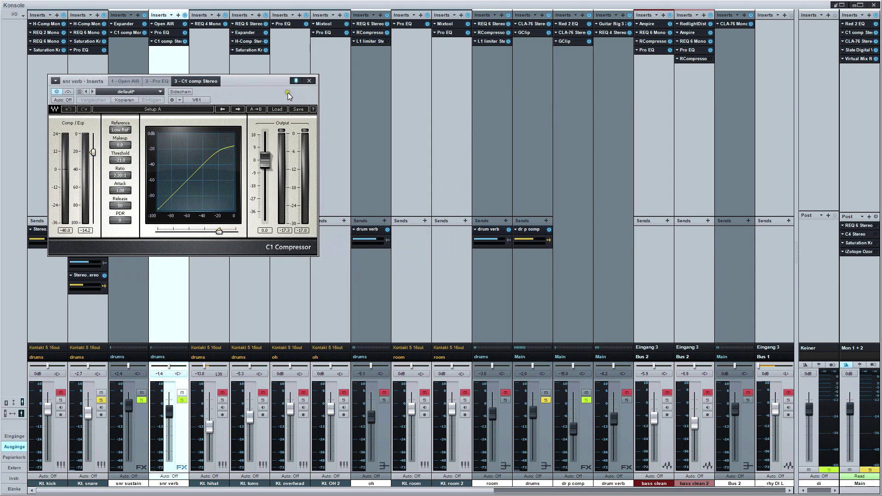
pyautogui.click(170, 25)
pyautogui.moveTo(399, 110); pyautogui.dragTo(587, 84)
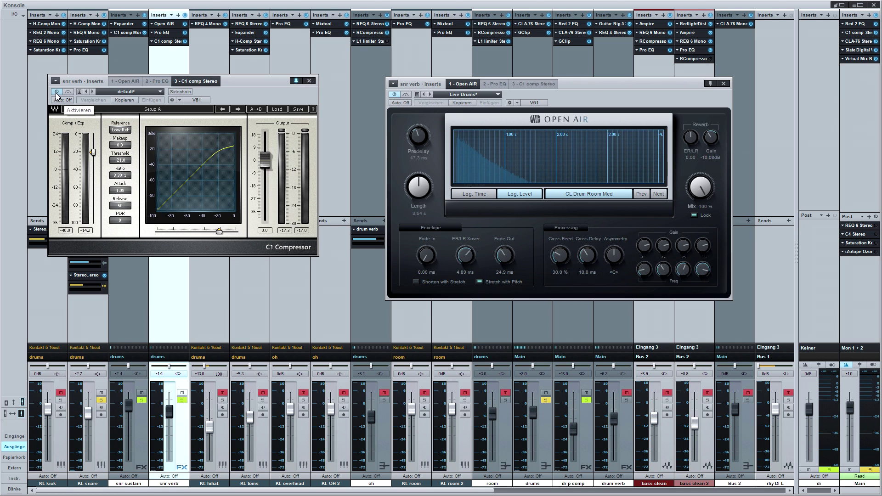
# Play the snare to compare the reverb with the C1 compressor bypassed and active, and close the compressor window
pyautogui.press('space')
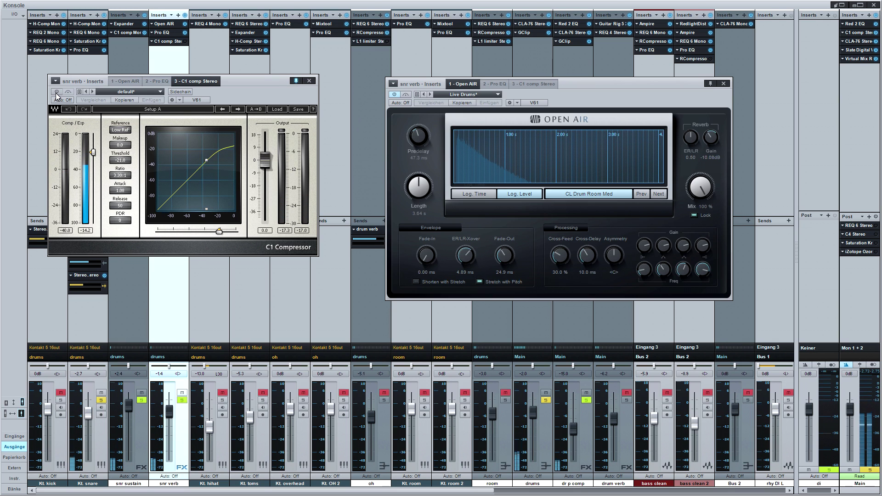
pyautogui.press('Up')
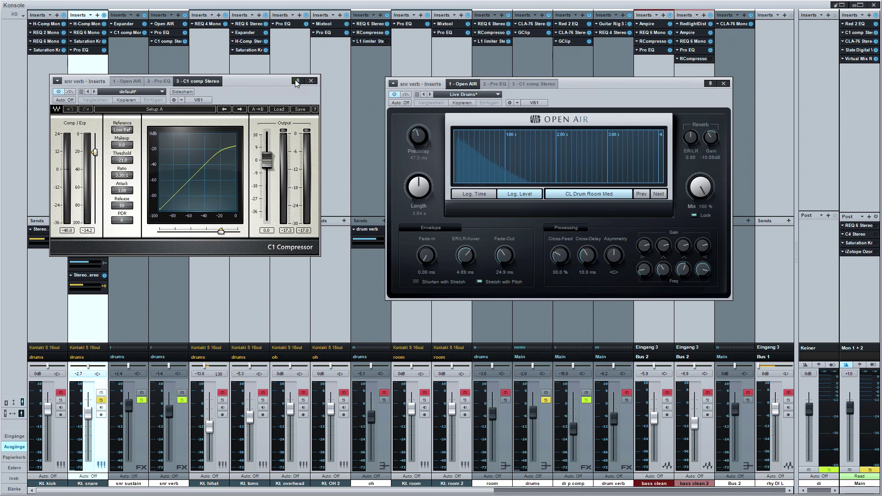
pyautogui.click(311, 82)
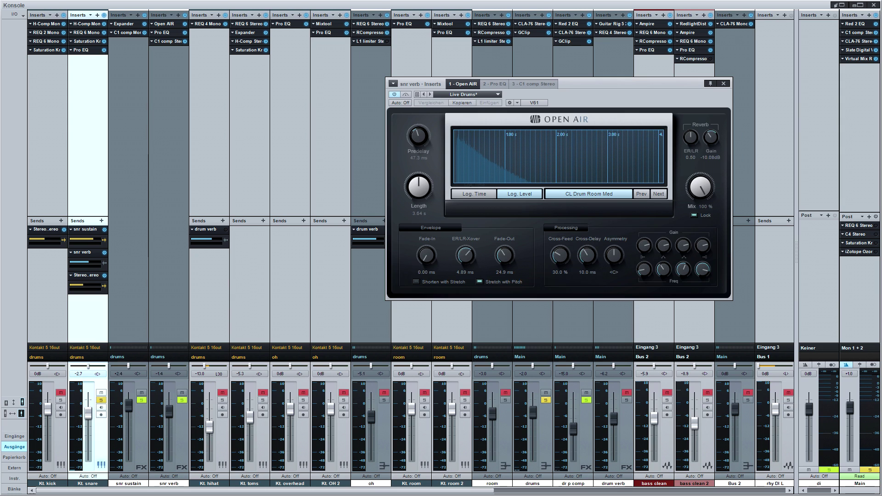
# Insert C1 gate Stereo ahead of C1 comp Stereo on the snr verb channel, with Release 200 and Hold 100
pyautogui.moveTo(45, 209); pyautogui.dragTo(175, 42)
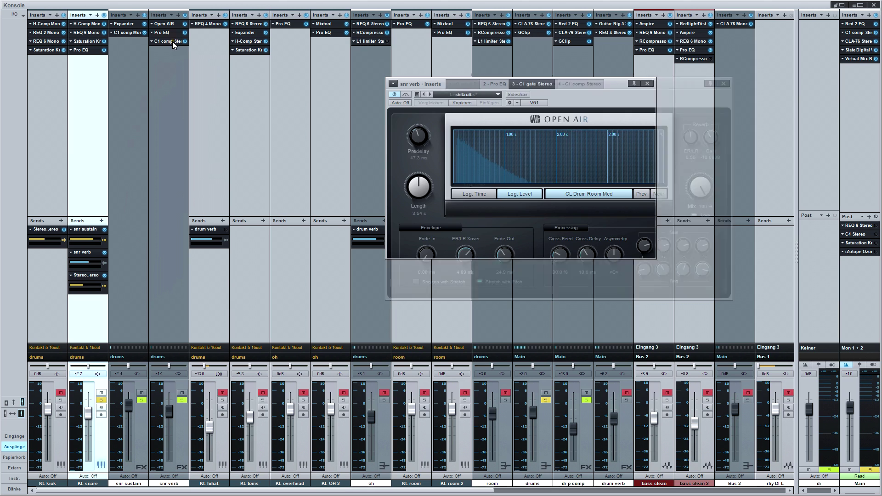
pyautogui.moveTo(573, 103); pyautogui.dragTo(383, 111)
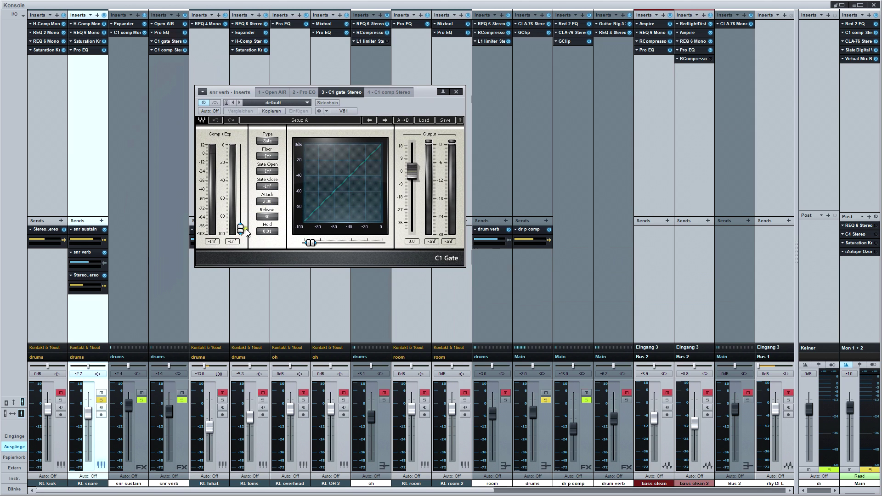
pyautogui.click(273, 217)
pyautogui.write('200')
pyautogui.press('Return')
pyautogui.click(268, 231)
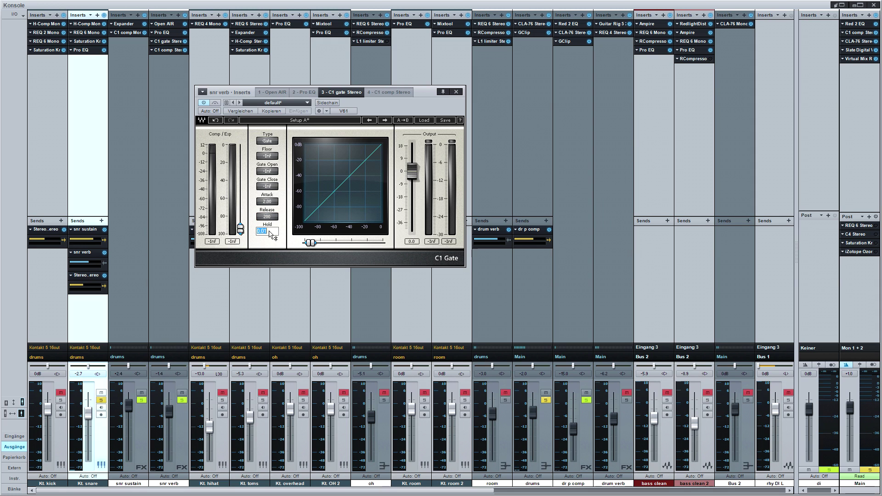
pyautogui.write('100')
pyautogui.press('Return')
# Raise the C1 gate's open and close thresholds to about -29.2 during playback, and solo snr verb instead of Kt. snare
pyautogui.press('space')
pyautogui.moveTo(237, 213); pyautogui.dragTo(235, 142)
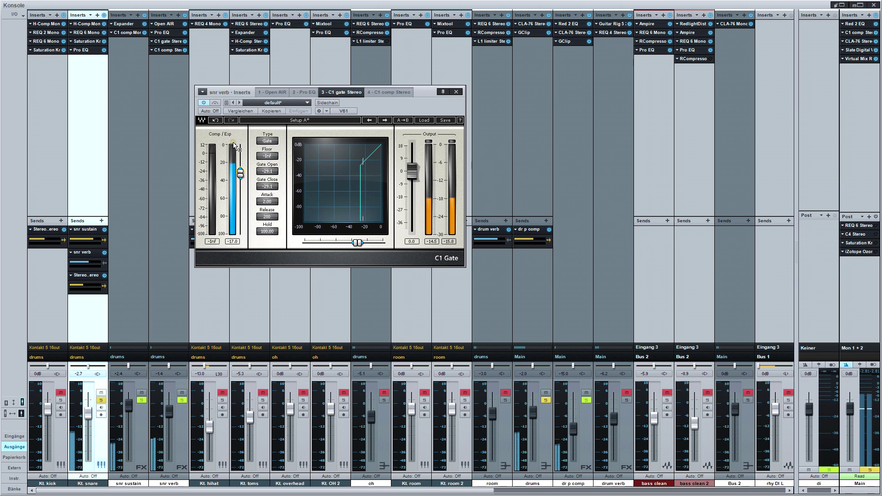
pyautogui.click(99, 401)
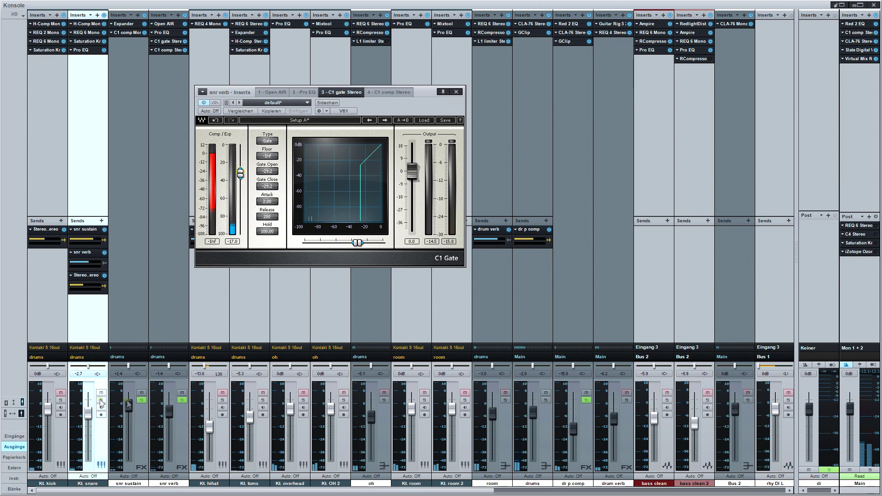
pyautogui.click(181, 400)
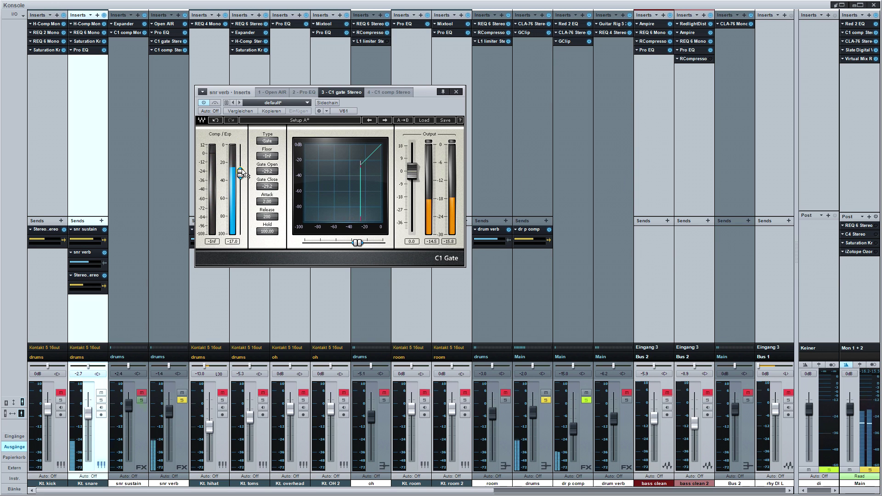
# Lower the C1 gate's open and close thresholds to about -45.9 and set its Release to 400 during playback
pyautogui.moveTo(241, 172); pyautogui.dragTo(240, 185)
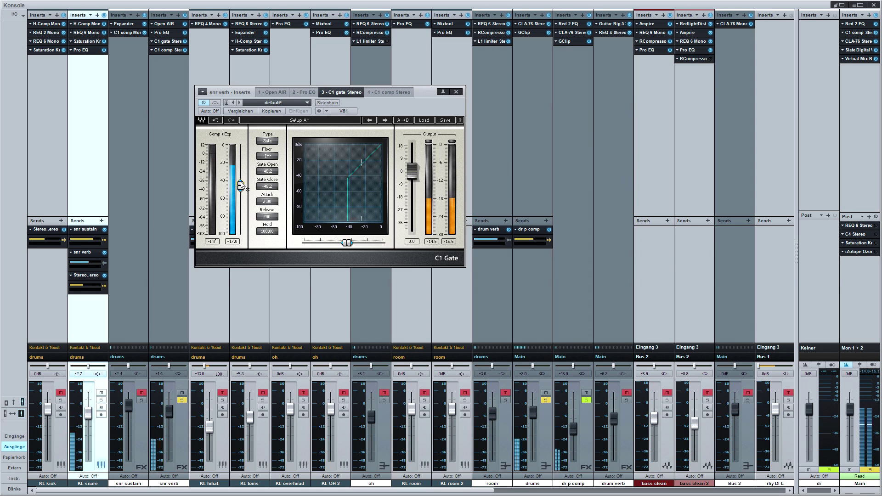
pyautogui.click(271, 217)
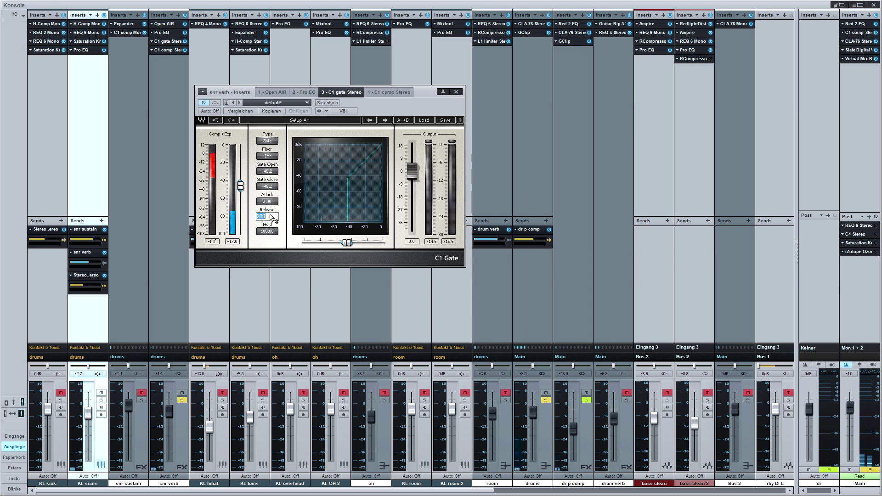
pyautogui.write('400')
pyautogui.press('Return')
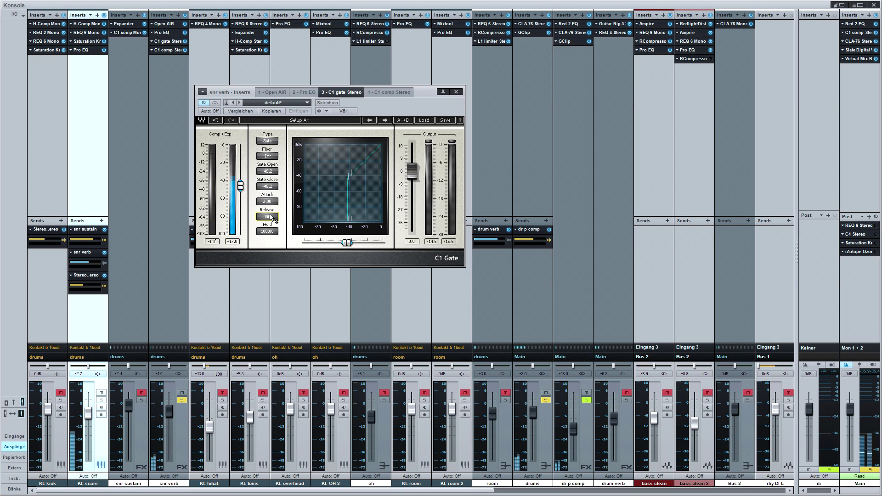
pyautogui.moveTo(241, 185); pyautogui.dragTo(240, 186)
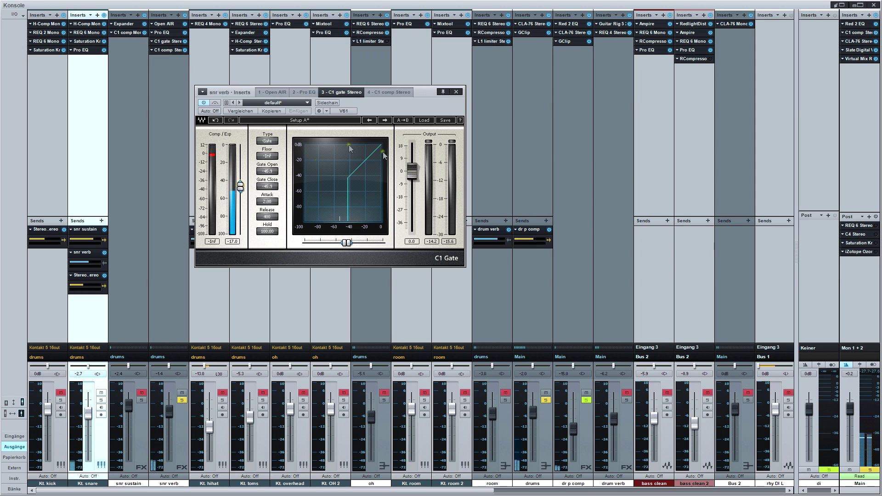
# Go through the Open AIR, C1 gate Stereo and C1 comp Stereo inserts of snr verb to review the plug-in order
pyautogui.click(270, 92)
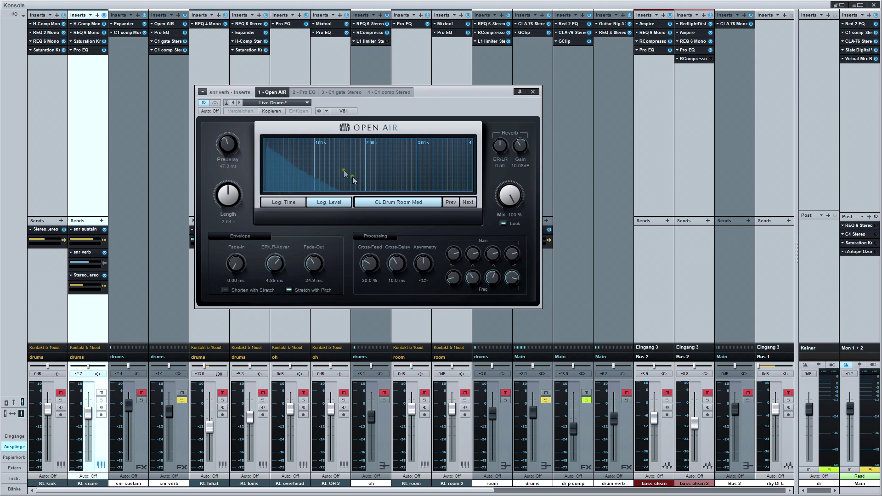
pyautogui.click(342, 92)
pyautogui.click(389, 92)
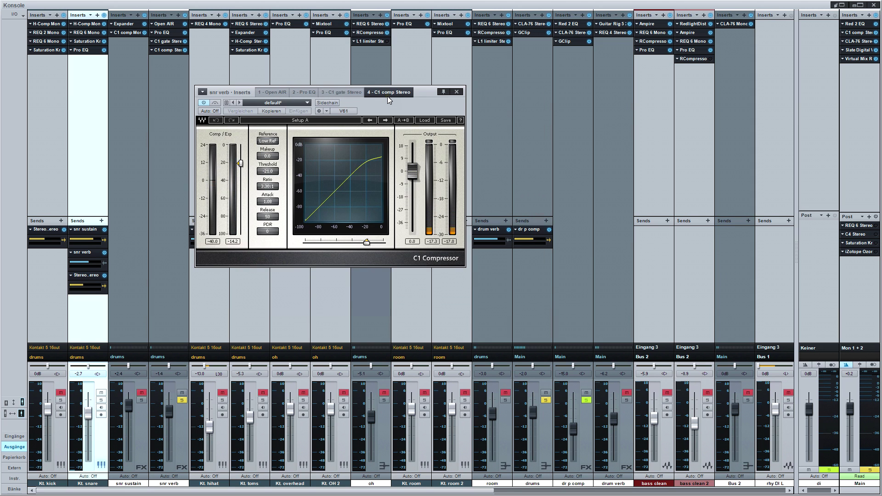
pyautogui.click(354, 92)
pyautogui.click(285, 92)
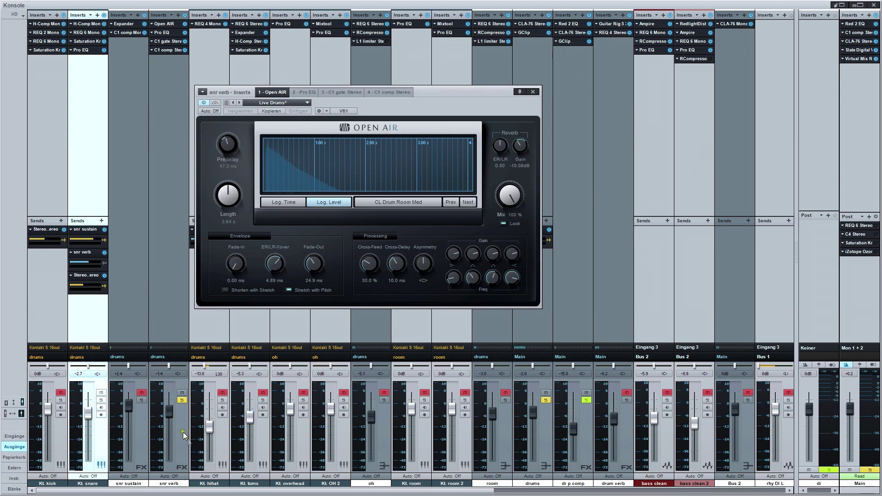
# Unsolo the snr verb channel and close its plug-in window
pyautogui.click(182, 400)
pyautogui.click(520, 92)
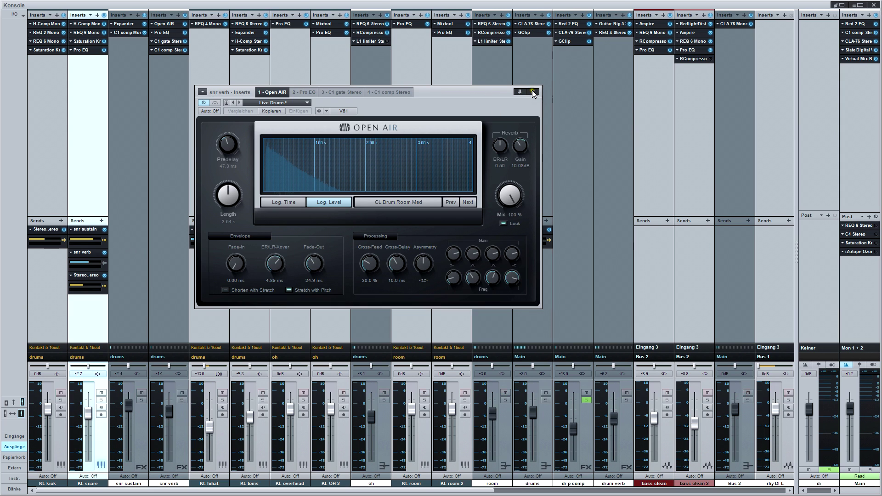
pyautogui.click(533, 91)
# Select the snr verb, oh, room and drum verb channels in turn to examine the drum reverb routing, switching off dr p comp's solo safe
pyautogui.click(178, 449)
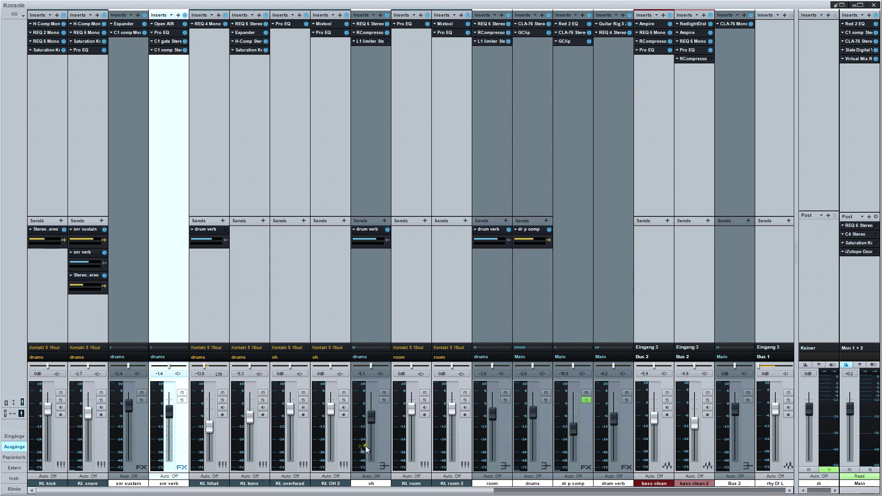
pyautogui.click(393, 442)
pyautogui.click(385, 439)
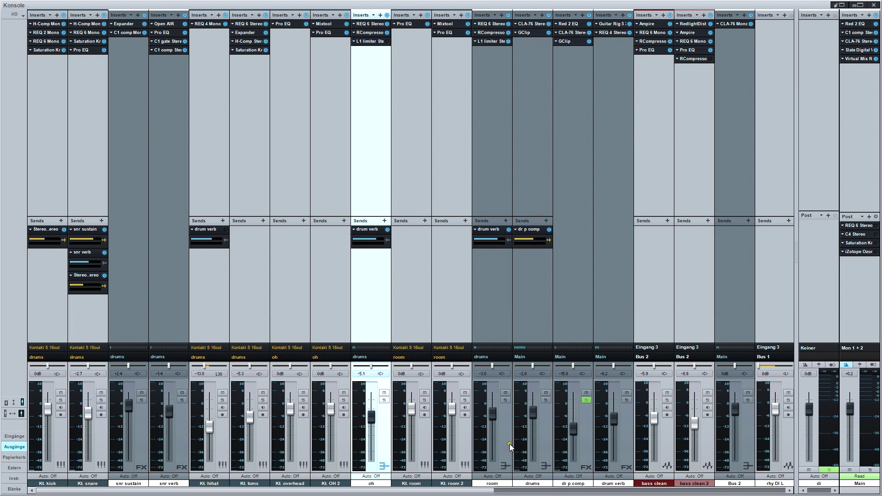
pyautogui.click(628, 455)
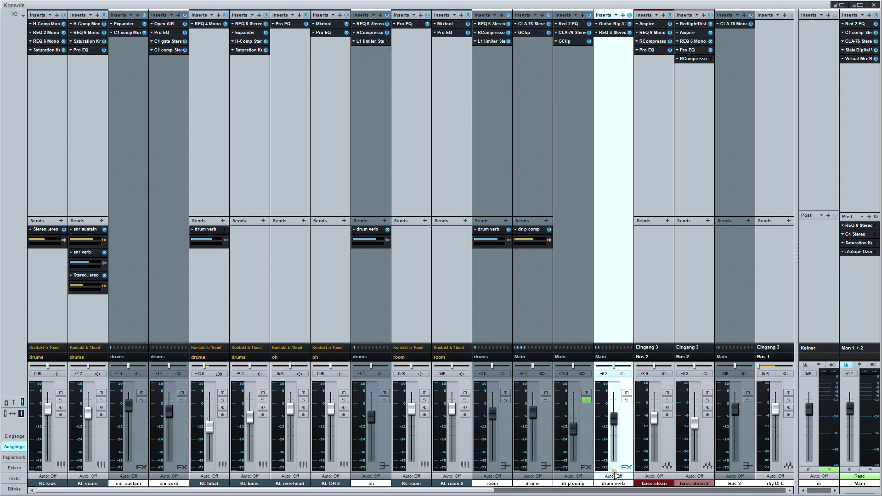
pyautogui.click(586, 400)
pyautogui.click(390, 432)
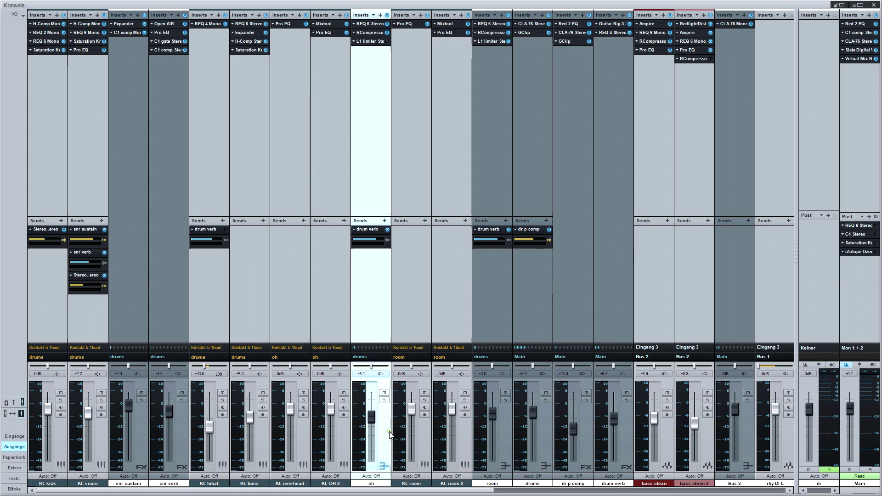
pyautogui.click(504, 441)
pyautogui.click(621, 447)
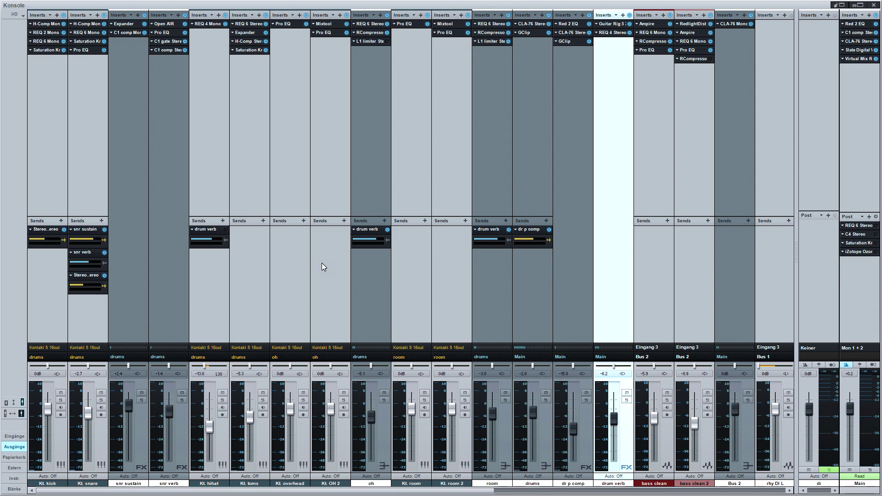
pyautogui.click(220, 316)
pyautogui.click(628, 430)
pyautogui.click(615, 416)
pyautogui.click(507, 430)
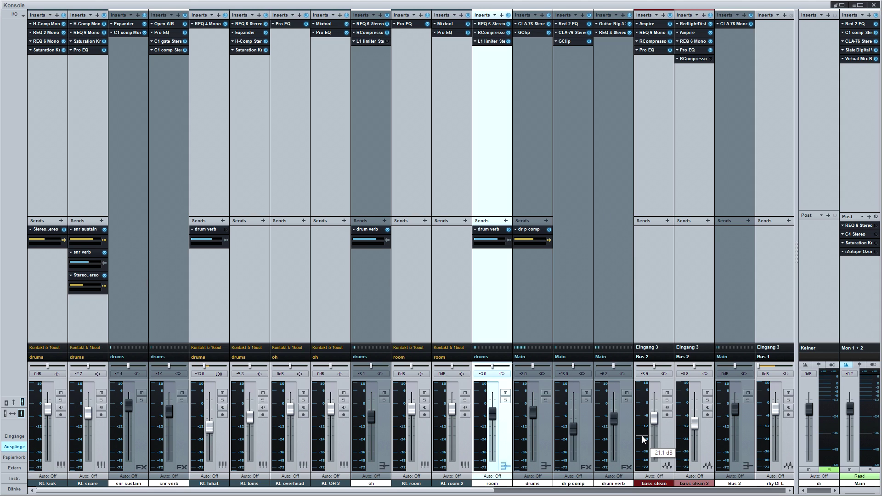
# Solo the drums bus and put the dr p comp and drum verb channels in solo safe
pyautogui.click(546, 400)
pyautogui.keyDown('shift'); pyautogui.click(586, 401); pyautogui.keyUp('shift')
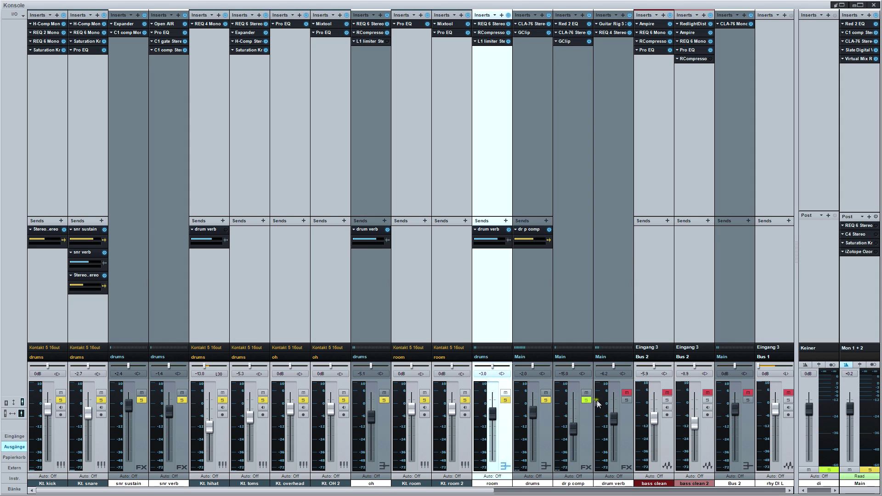
pyautogui.keyDown('shift'); pyautogui.click(627, 400); pyautogui.keyUp('shift')
# During playback, pull the drum verb fader fully down twice to compare the drums without reverb, setting its level to -6 dB each time
pyautogui.click(614, 417)
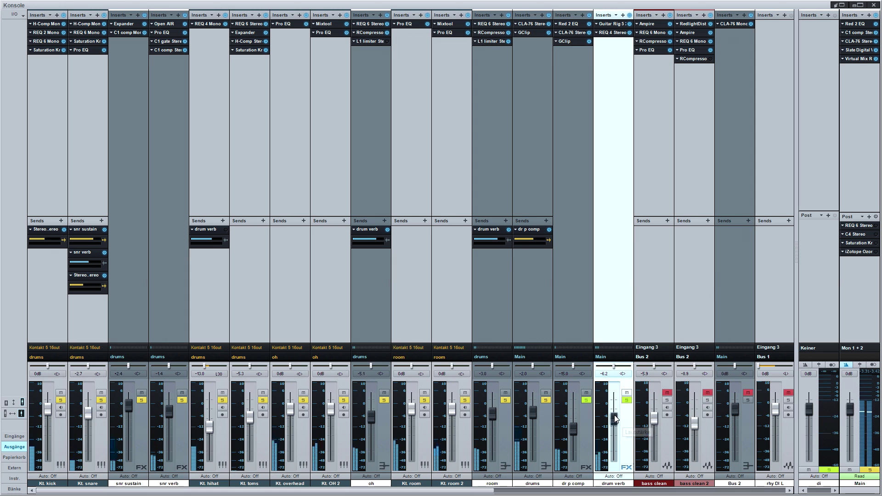
pyautogui.moveTo(614, 418); pyautogui.dragTo(614, 459)
pyautogui.click(605, 374)
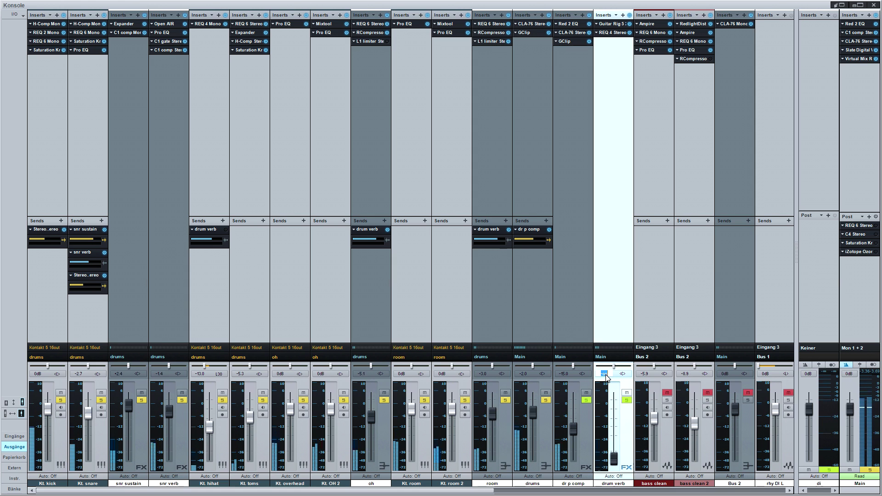
pyautogui.write('-6')
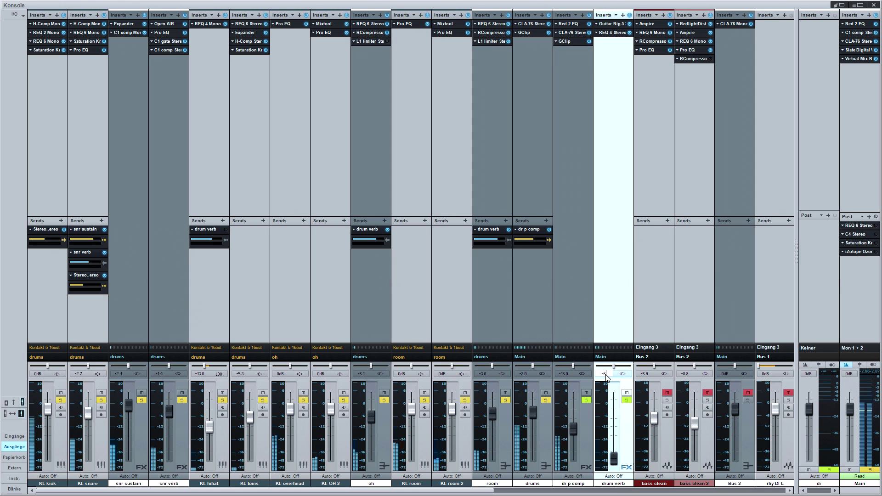
pyautogui.press('Return')
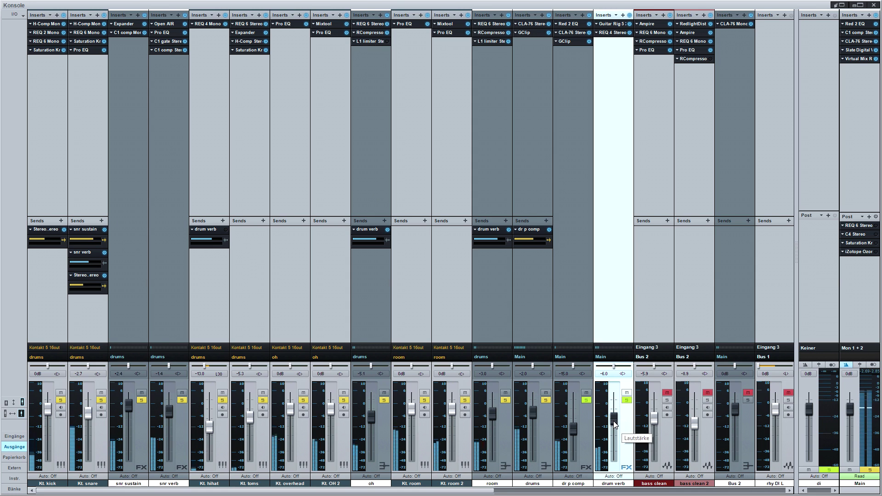
pyautogui.moveTo(614, 423); pyautogui.dragTo(614, 461)
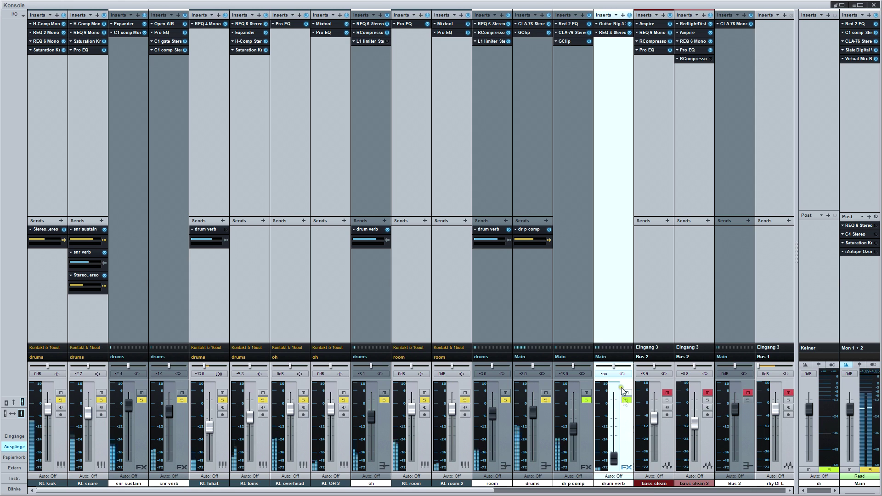
pyautogui.click(606, 374)
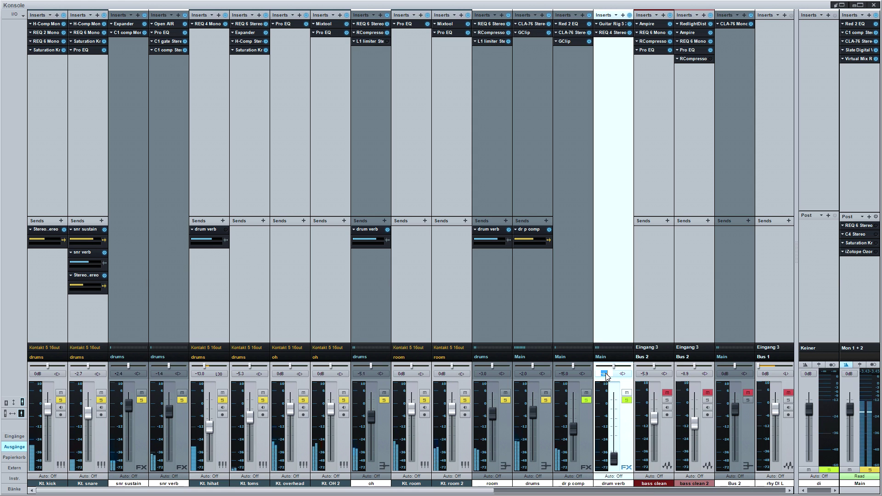
pyautogui.write('-6')
pyautogui.press('Return')
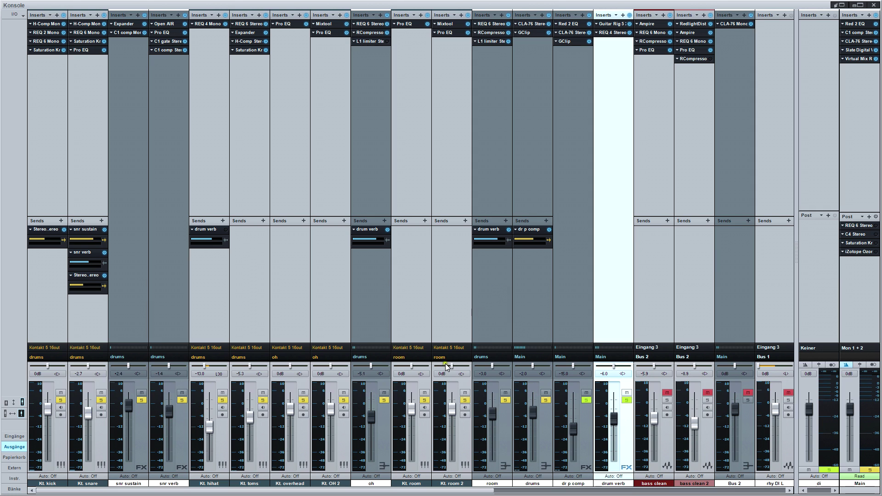
# Turn off solo safe on dr p comp, and solo drum verb instead of the drums bus
pyautogui.click(383, 429)
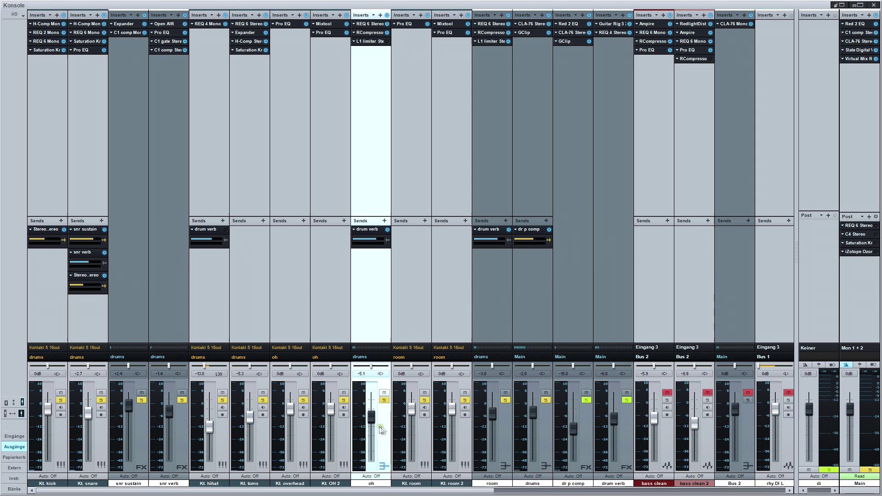
pyautogui.click(507, 427)
pyautogui.click(625, 414)
pyautogui.click(586, 400)
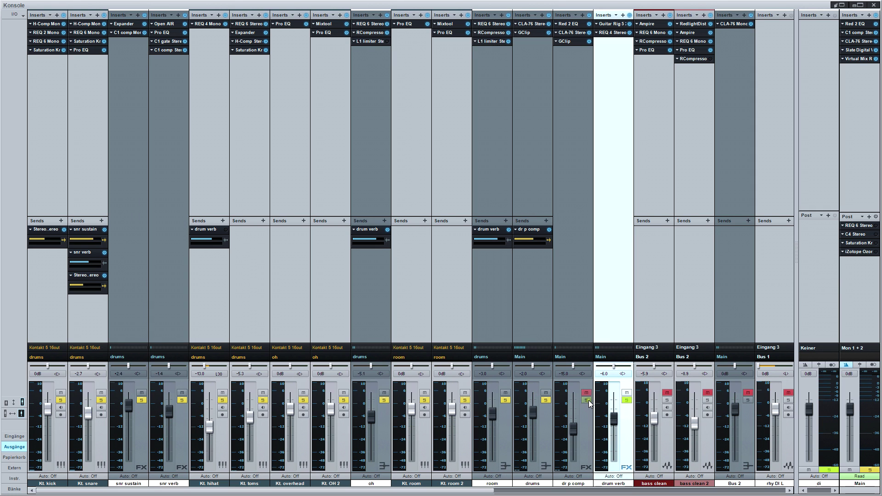
pyautogui.click(626, 400)
pyautogui.click(542, 401)
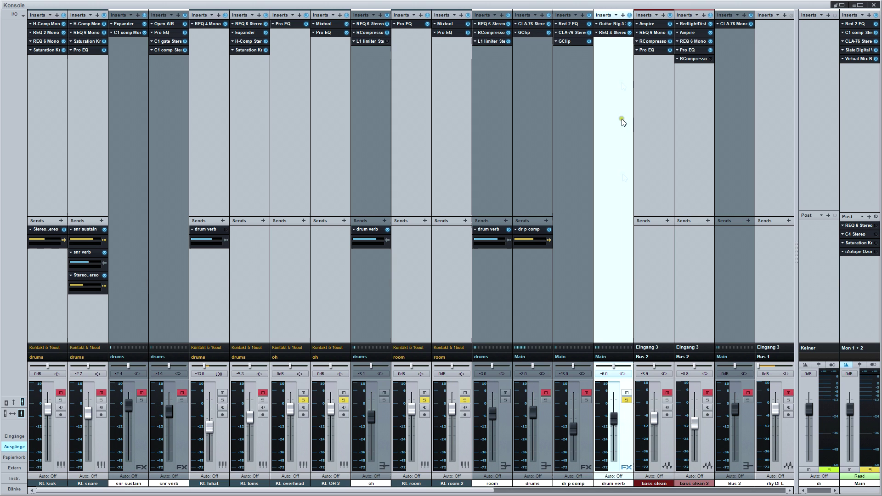
# View the Guitar Rig 5 Reflektor and REQ 4 Stereo settings on drum verb, and close the plug-in window
pyautogui.doubleClick(609, 25)
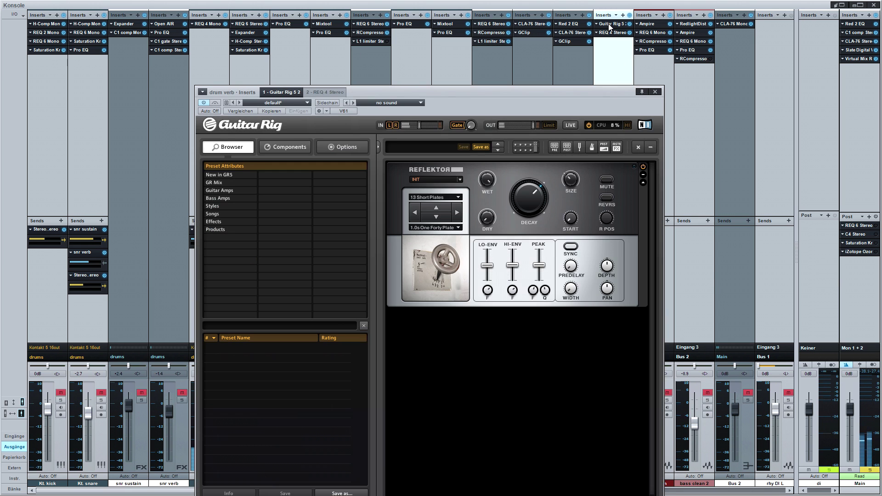
pyautogui.moveTo(572, 103); pyautogui.dragTo(444, 50)
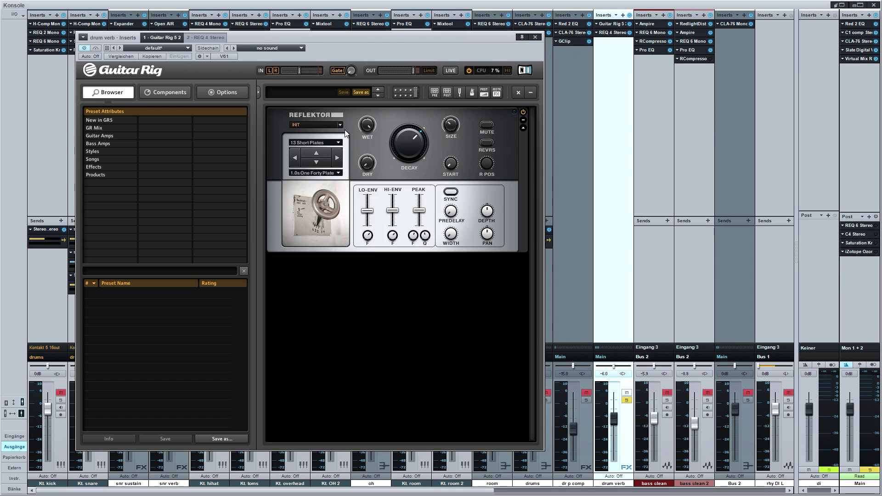
pyautogui.click(611, 36)
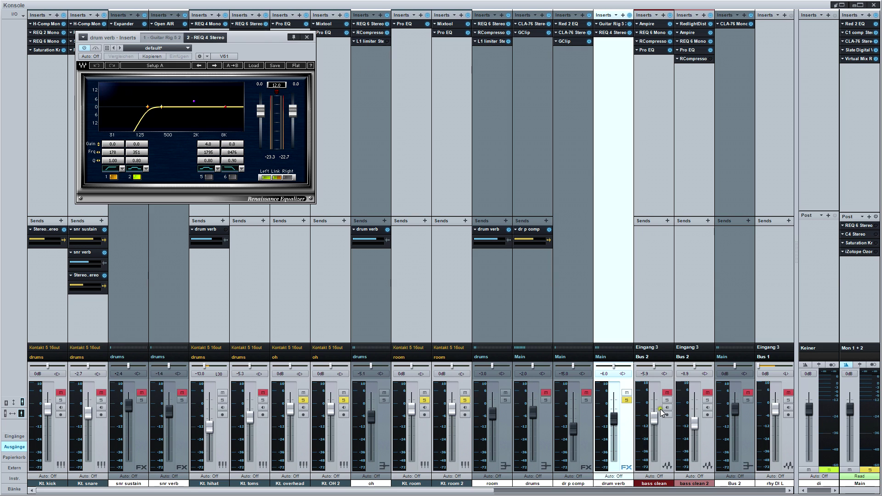
pyautogui.click(306, 37)
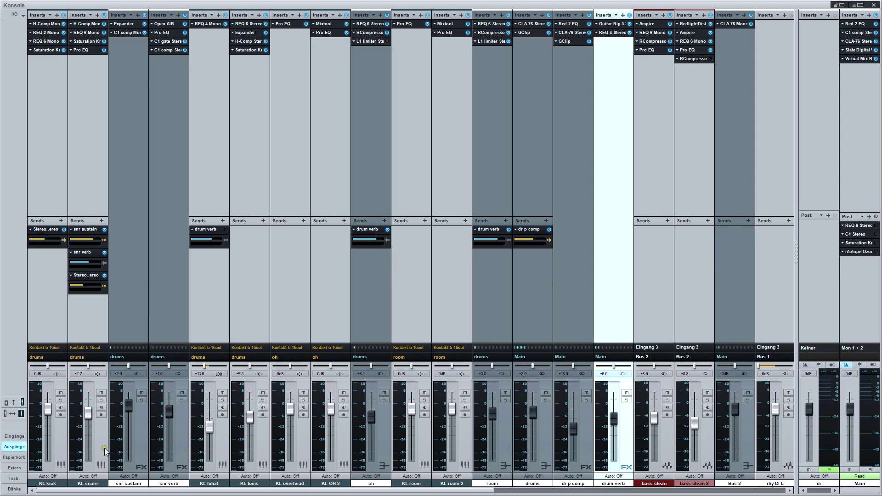
# Select the room, drum verb and snr verb channels in turn to compare the two reverb channels' inserts
pyautogui.click(505, 445)
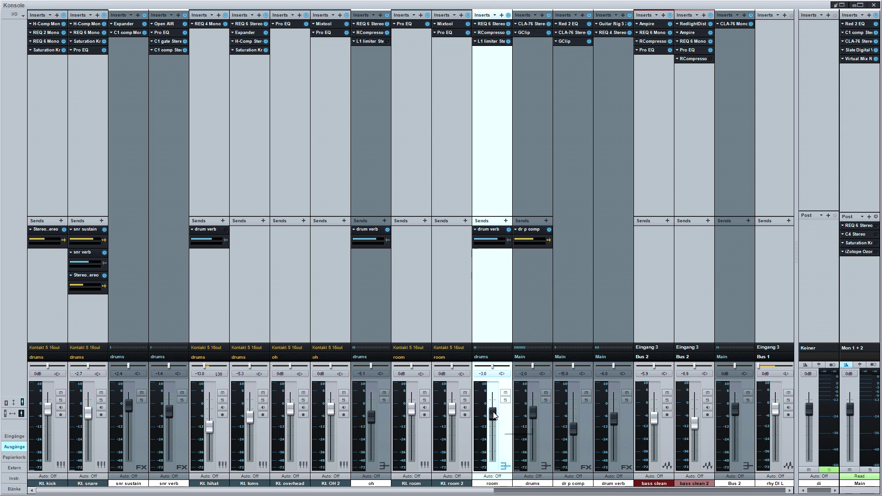
pyautogui.click(617, 187)
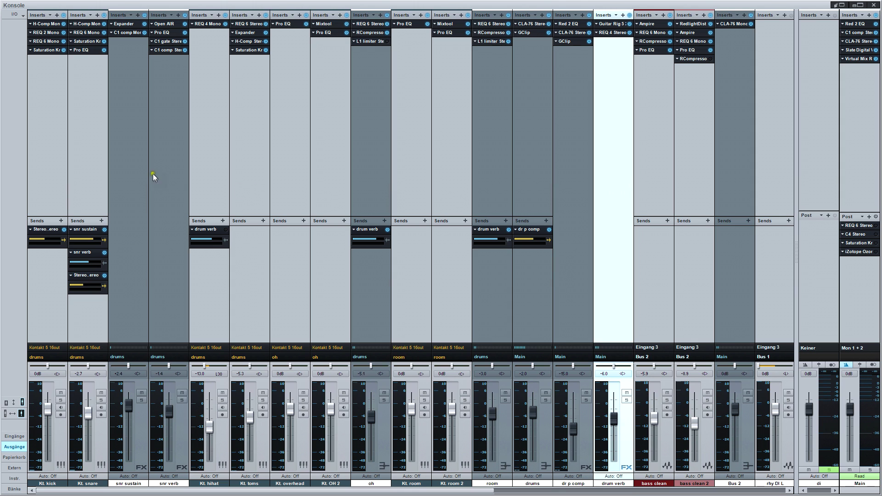
pyautogui.click(156, 175)
pyautogui.click(614, 180)
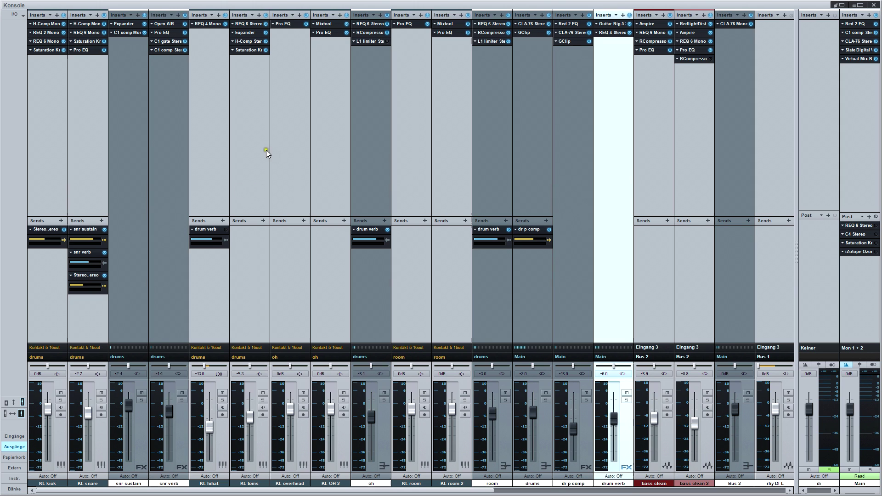
pyautogui.click(160, 128)
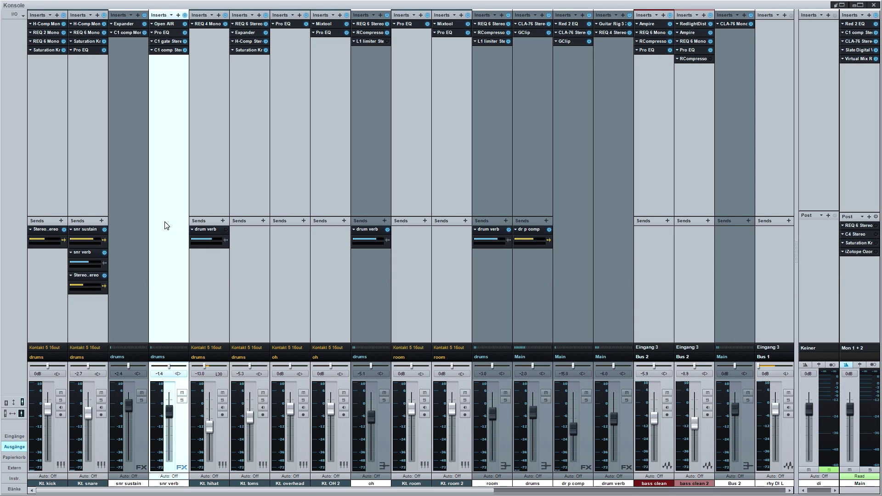
pyautogui.click(609, 220)
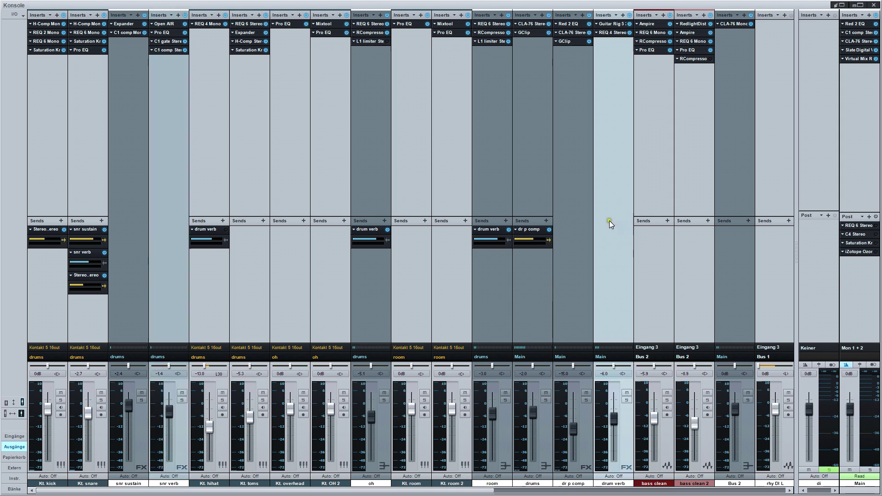